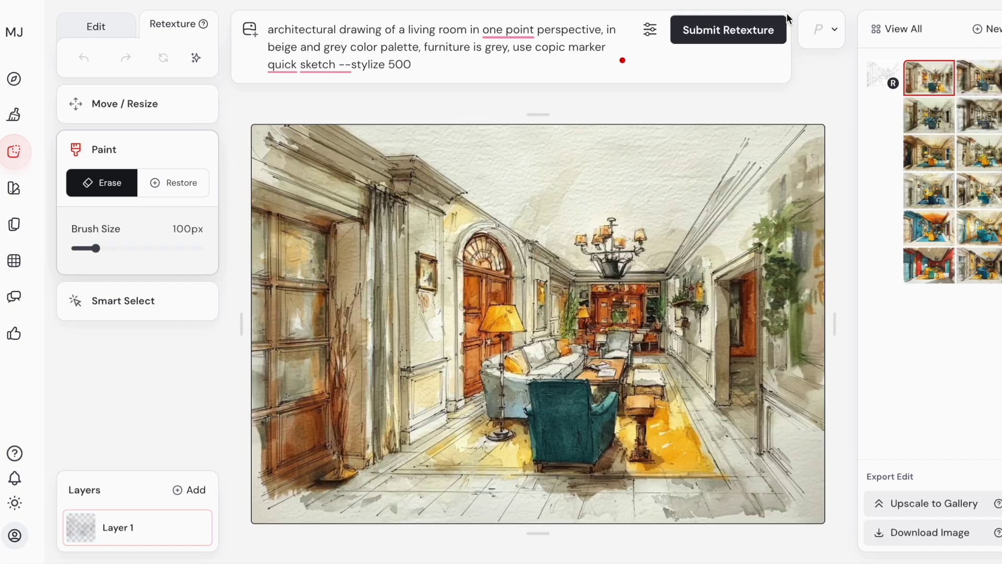
Preview the earlier living-room retexture variants, including the stone-walled and vaulted-ceiling versions.
click(979, 82)
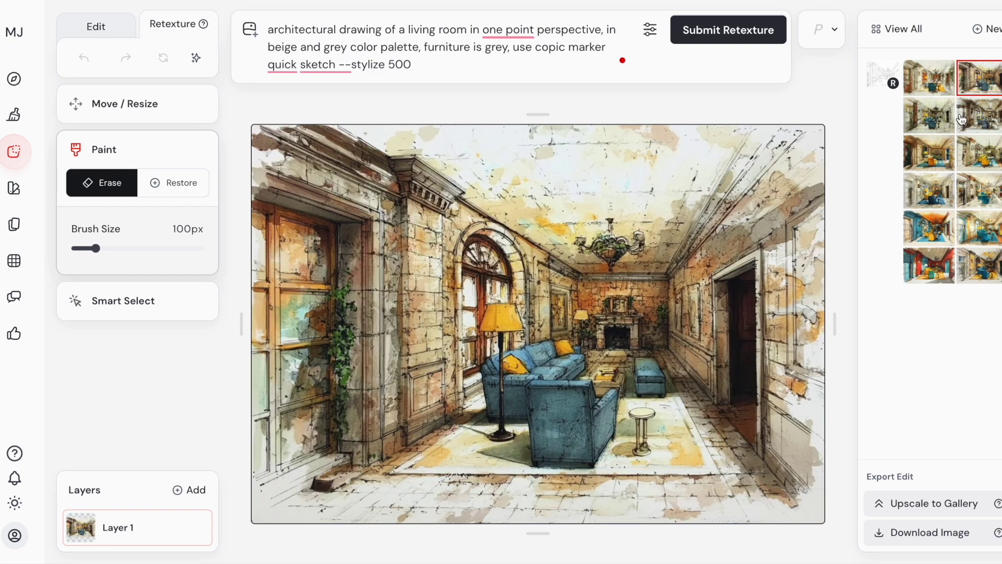
click(915, 125)
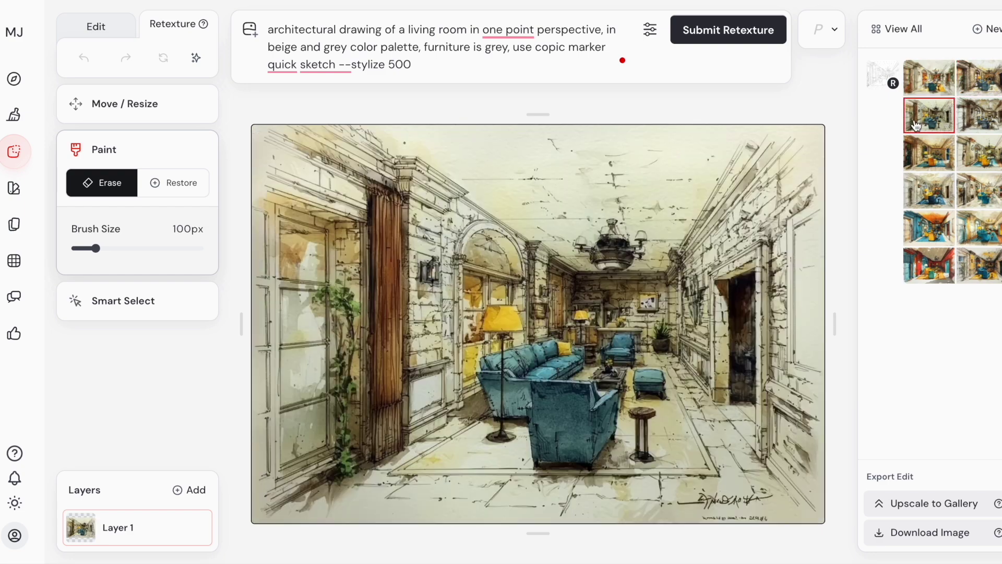
click(990, 128)
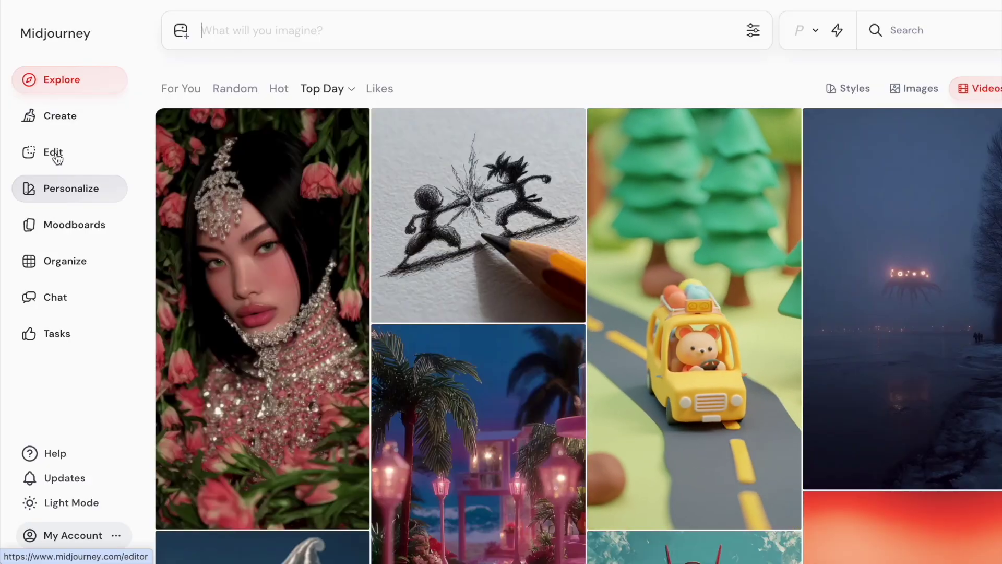
Start a blank Edit New Image session with the editor in Retexture mode.
click(52, 152)
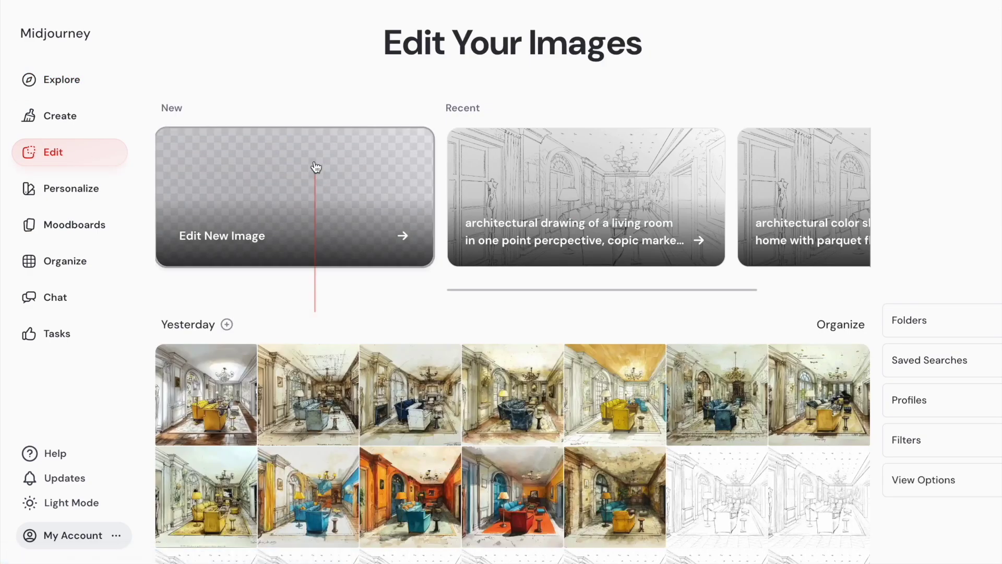
click(316, 167)
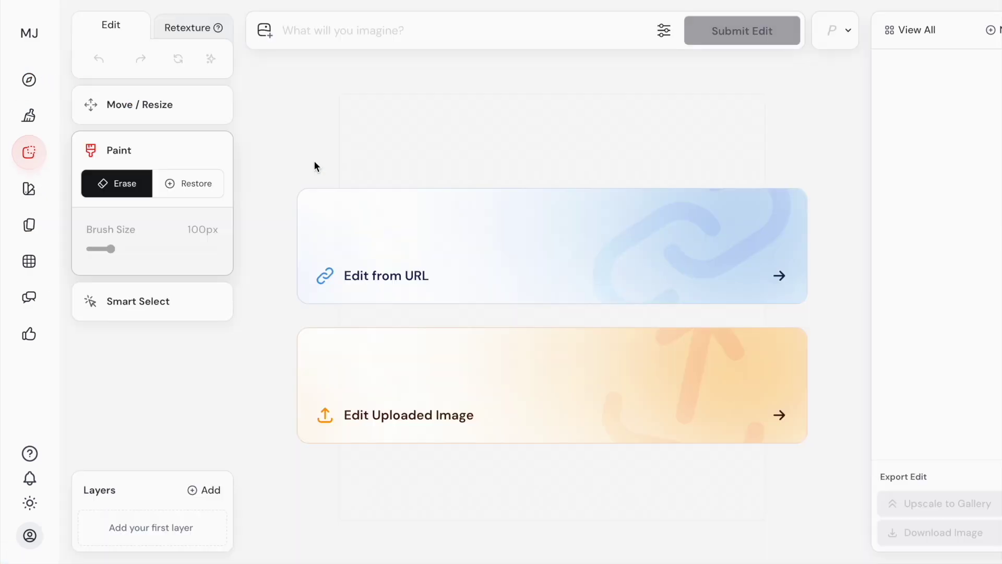
click(181, 28)
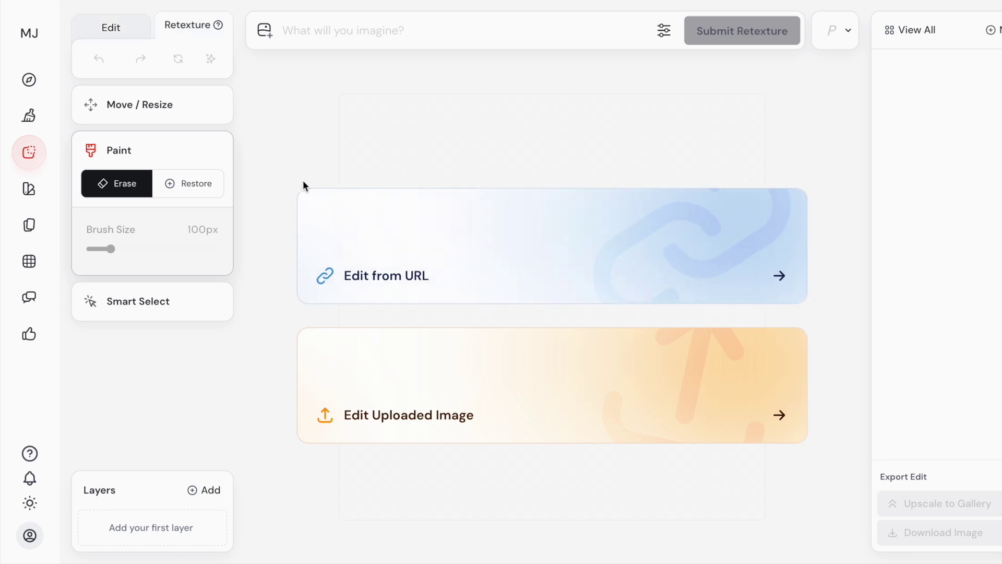
Upload Pencil for MJ.JPG from the Downloads folder as the image to retexture.
click(436, 384)
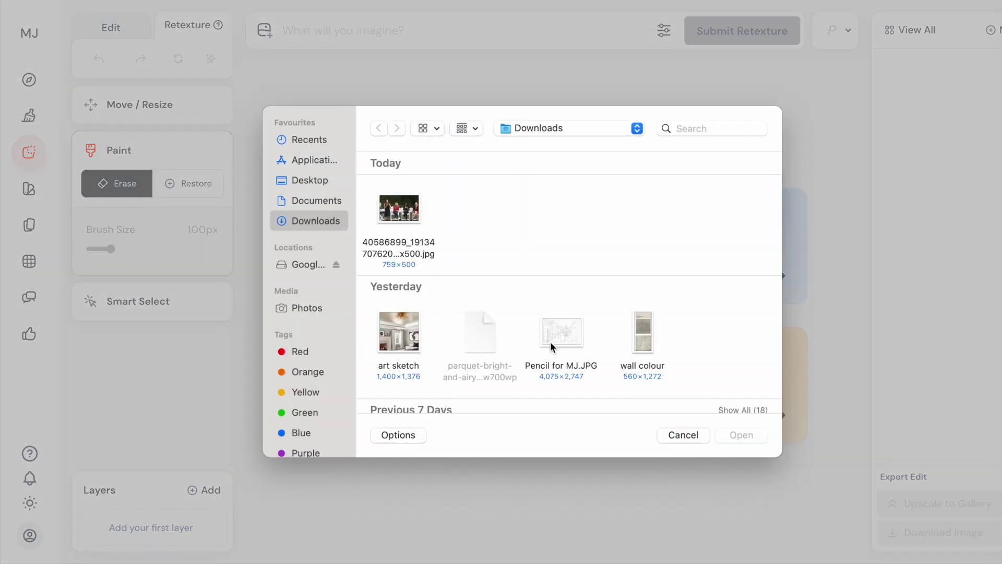
double_click(558, 333)
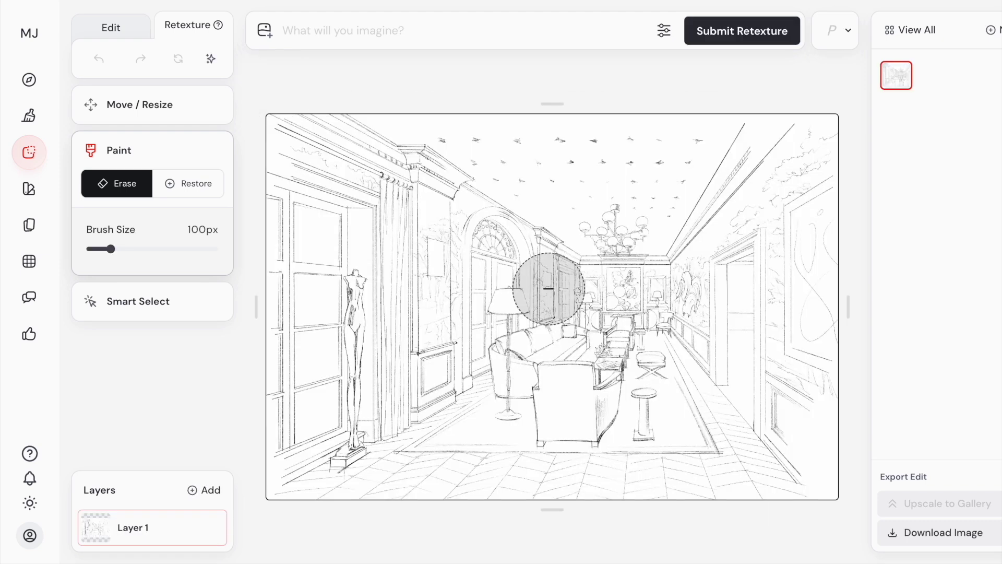
Lower Stylization to about 500, keep Landscape size, and paste the copic marker living-room prompt.
click(665, 34)
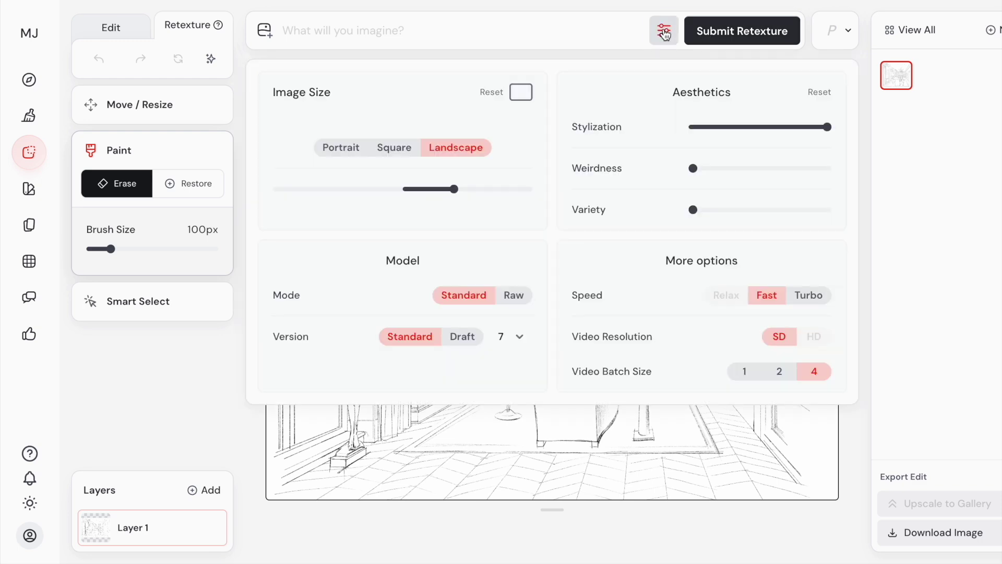
drag(827, 127, 759, 129)
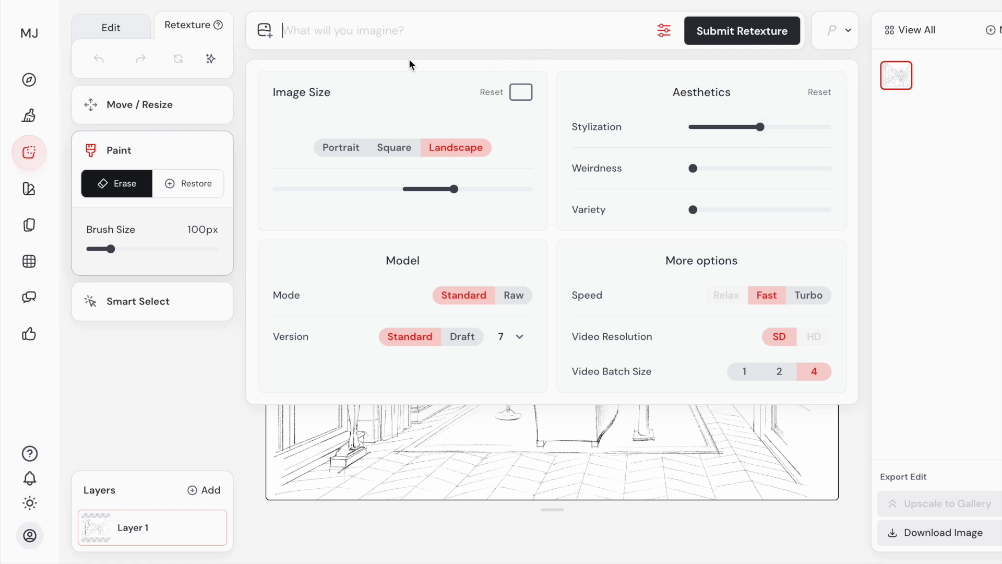
click(345, 148)
click(394, 148)
click(459, 150)
text(architectural drawing of a living room in one point perspective, copic marker drawing --stylize 1000)
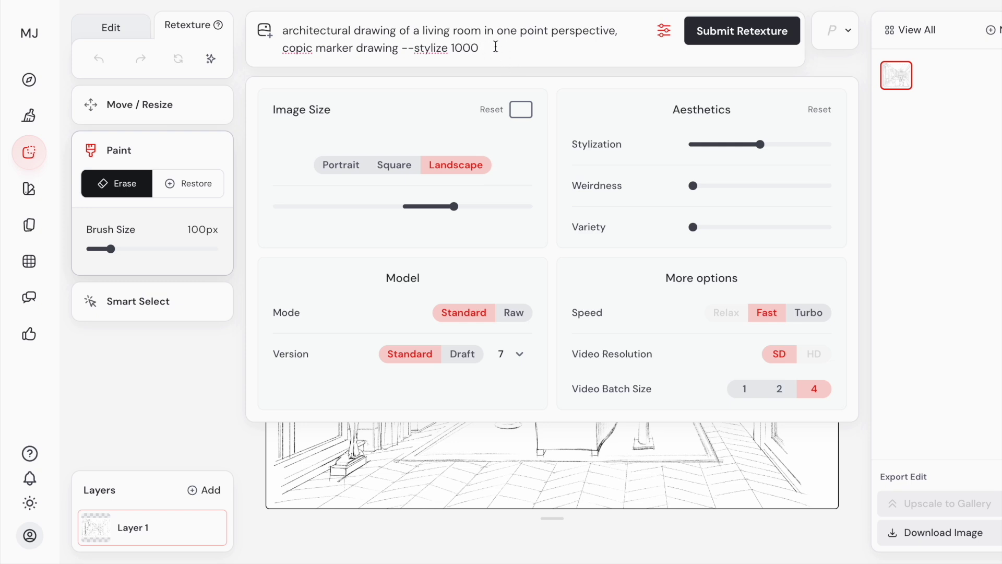
Change the prompt's --stylize 1000 to 500 and remove the stray space before it.
drag(496, 47, 456, 50)
text(50)
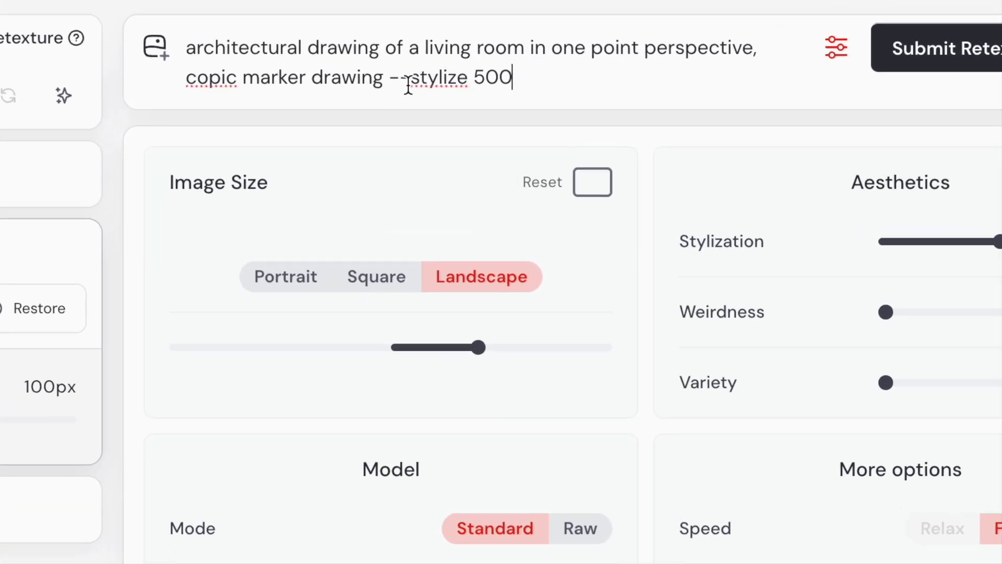
click(412, 61)
key(BackSpace)
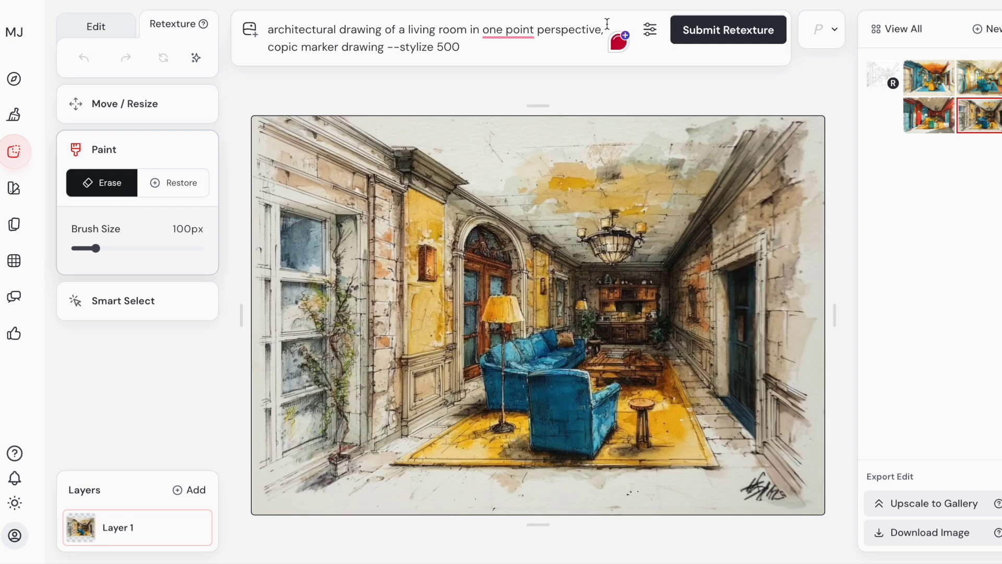
Add 'in beige and grey color palette' to the retexture prompt.
text(with beige)
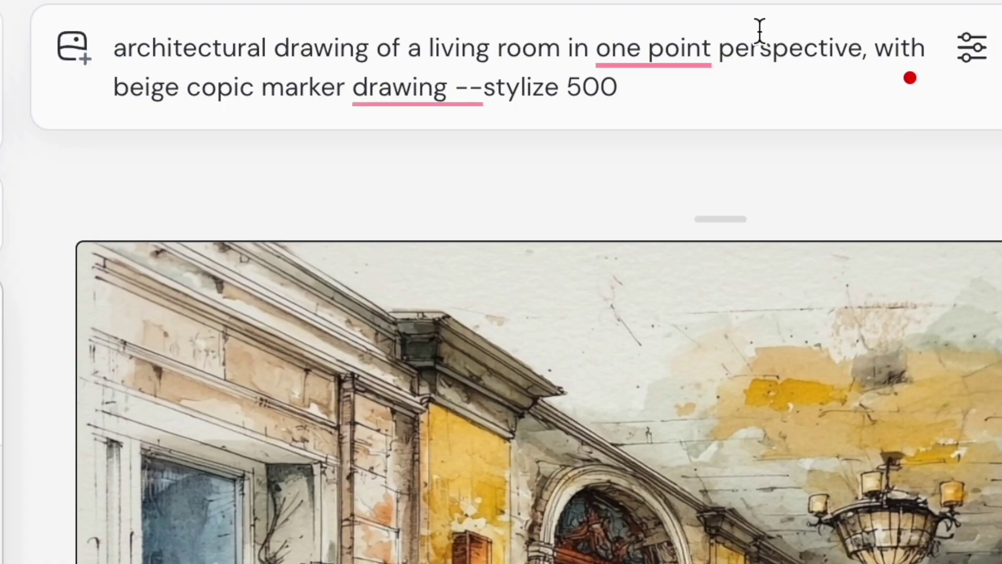
text(and grey)
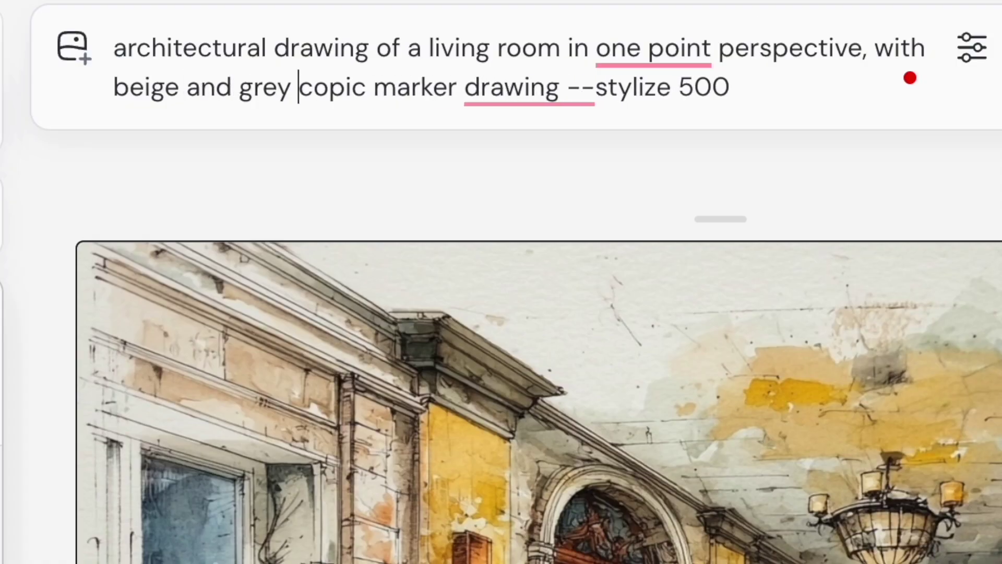
double_click(890, 48)
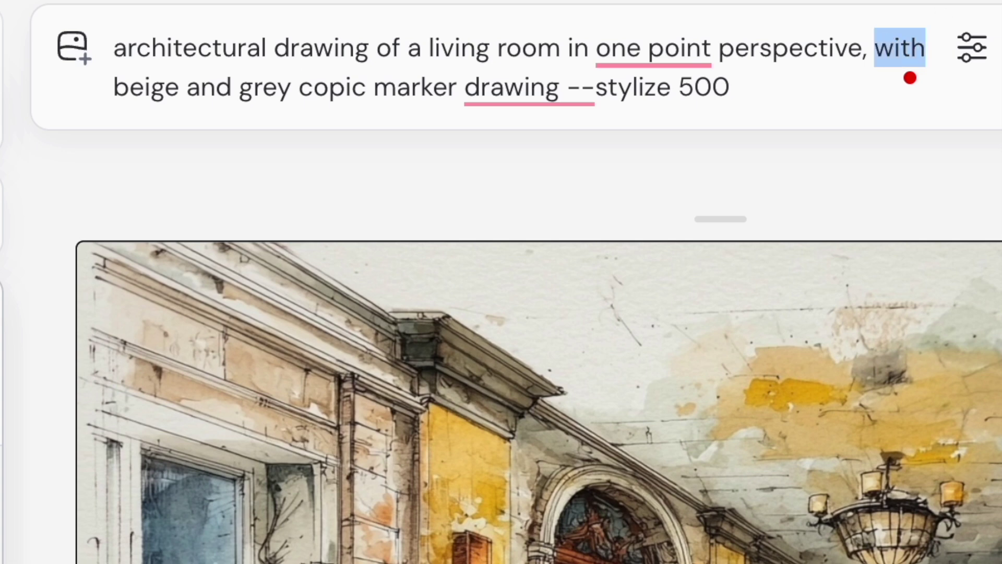
text(in)
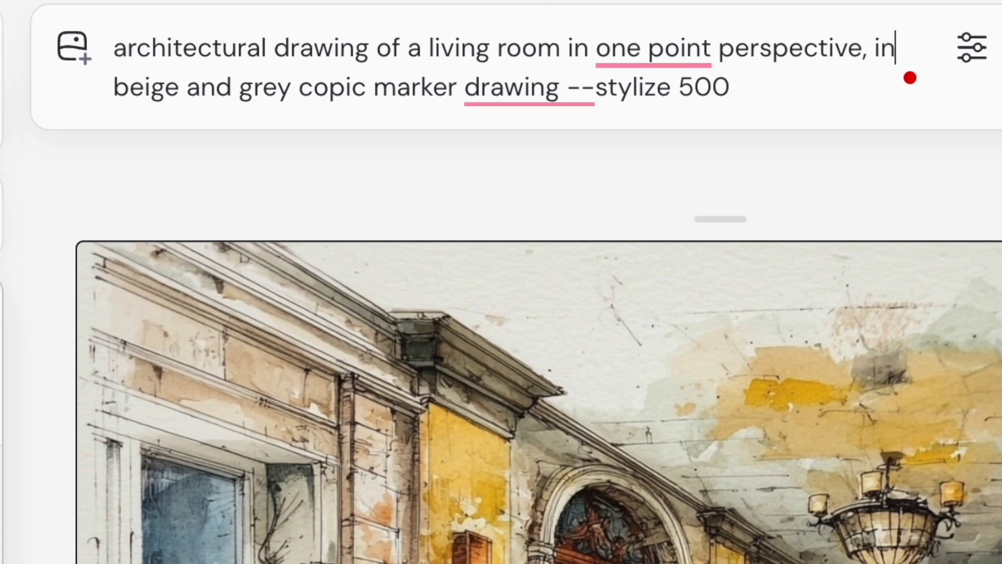
click(299, 86)
text(color palet)
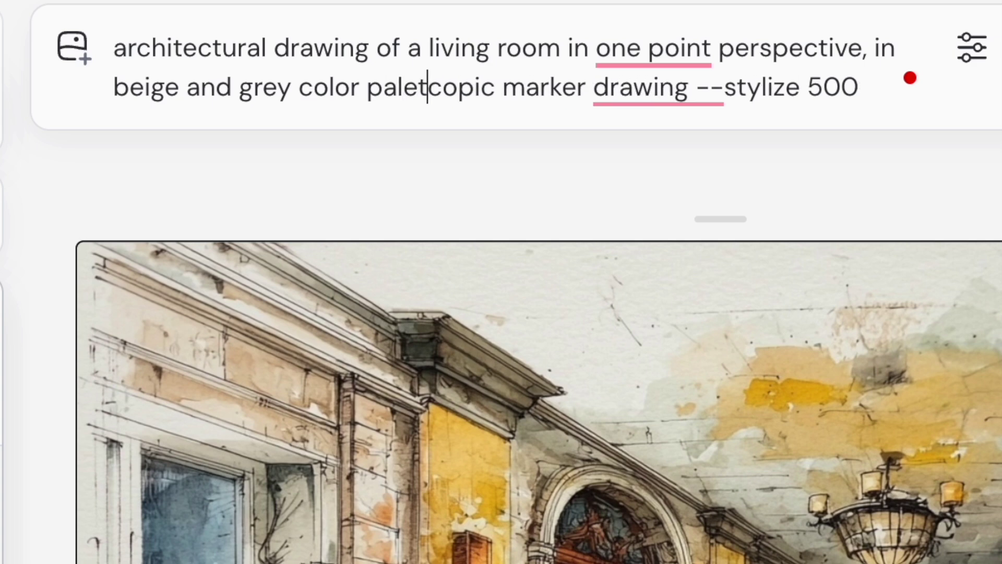
text(te,)
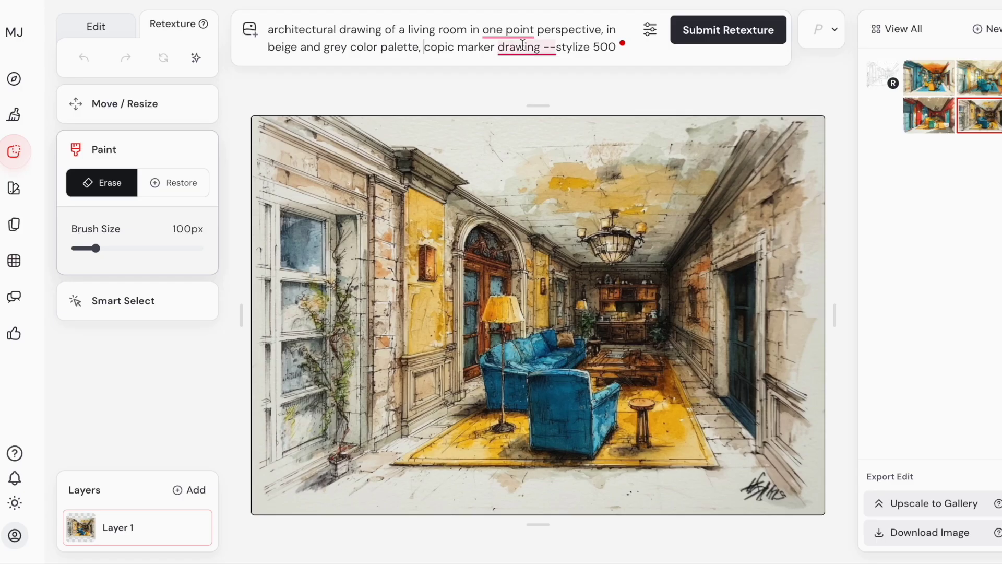
Change 'drawing' to 'quick sketch' in the prompt and submit the retexture.
double_click(522, 44)
text(sketch)
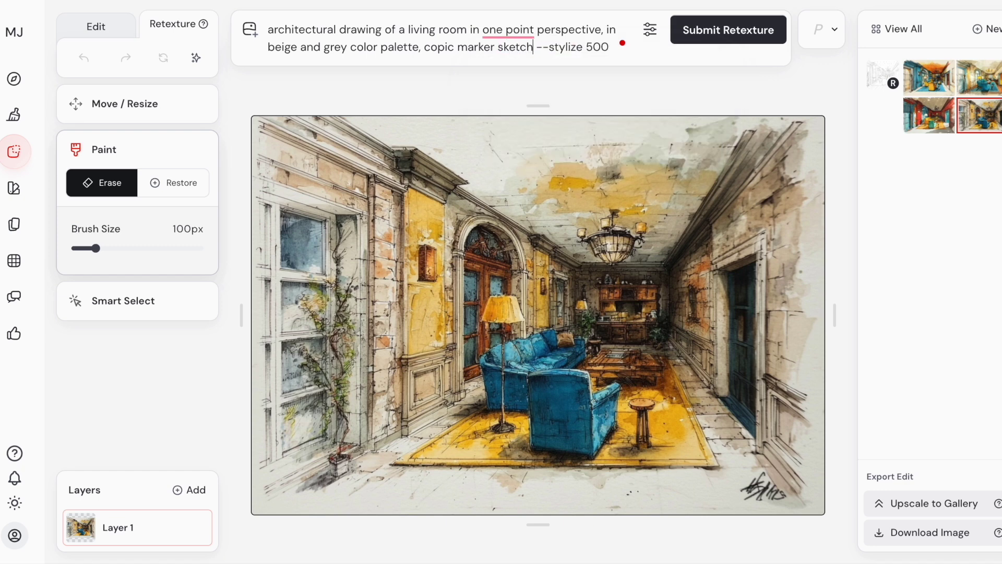
click(497, 49)
text(quick)
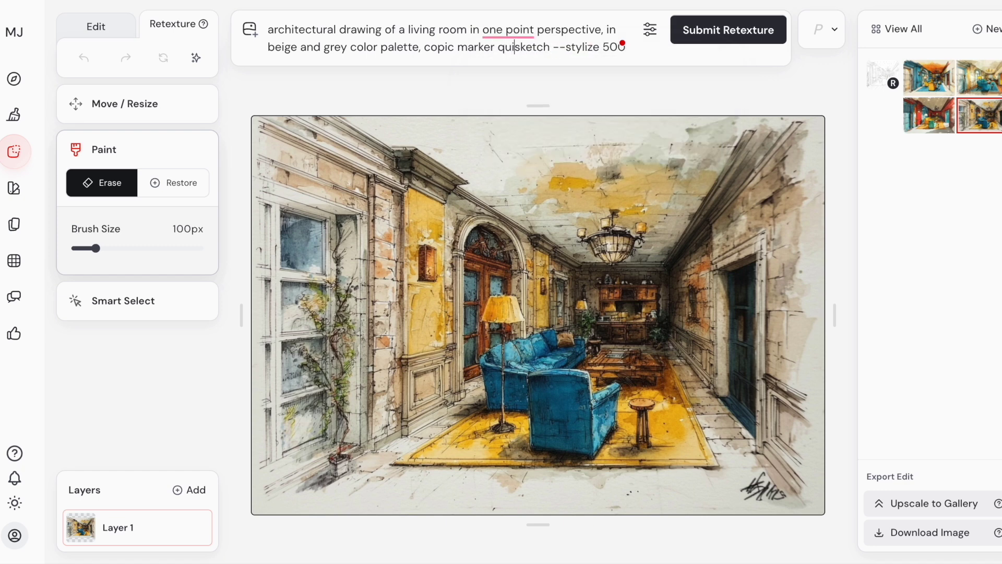
click(738, 29)
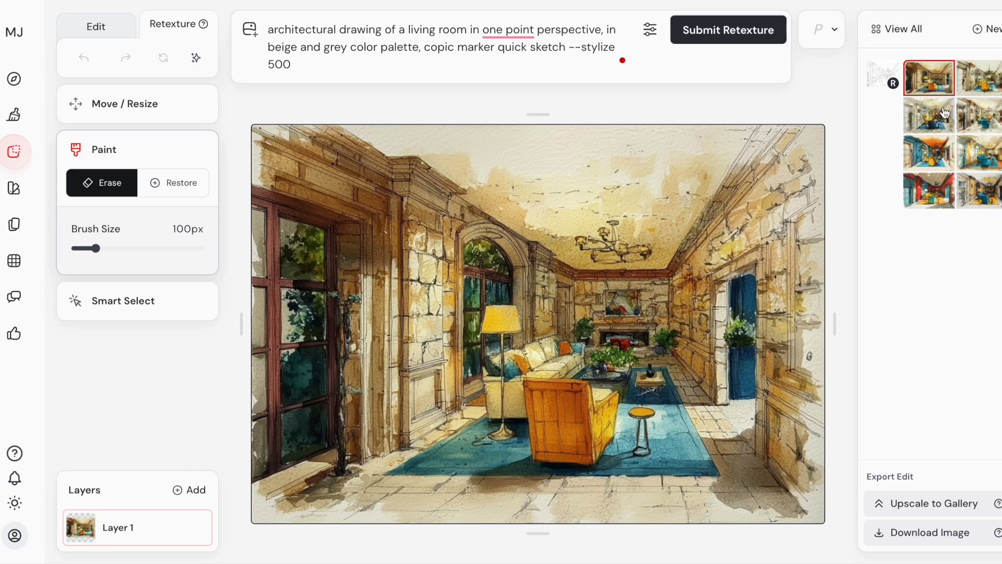
Compare the quick-sketch variants, ending on the teal-sofa version, then select the stylize value 500.
click(976, 93)
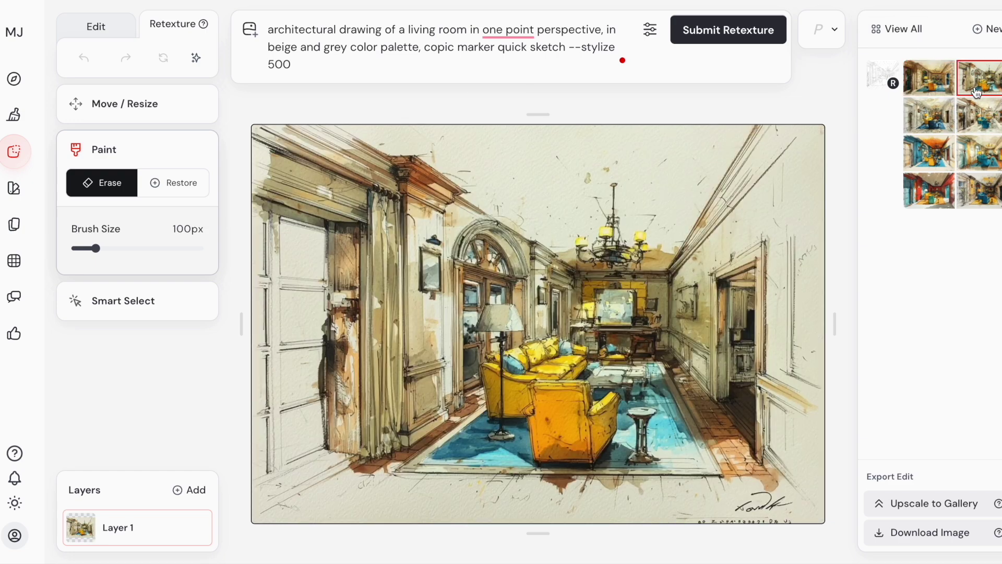
click(925, 125)
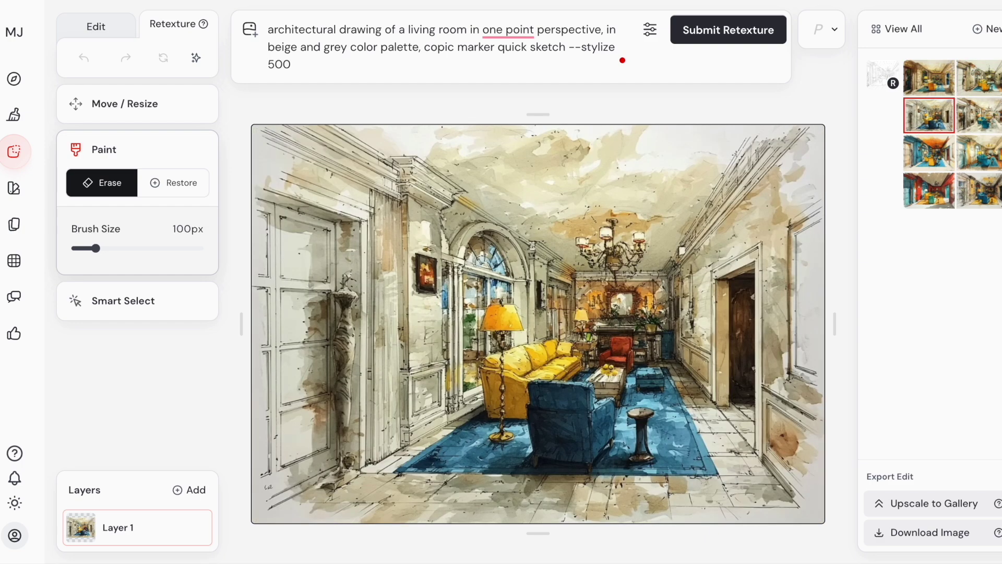
click(996, 118)
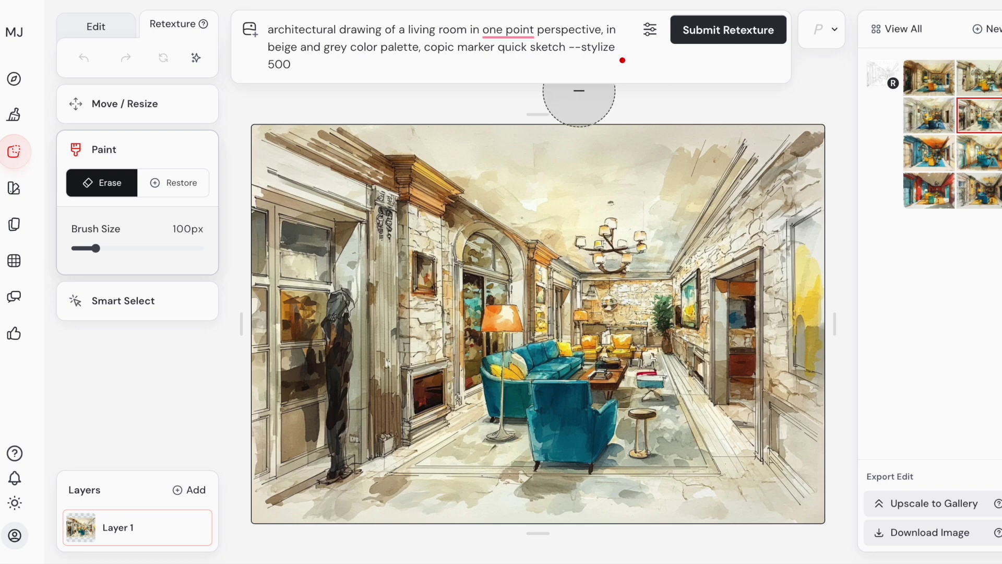
double_click(278, 64)
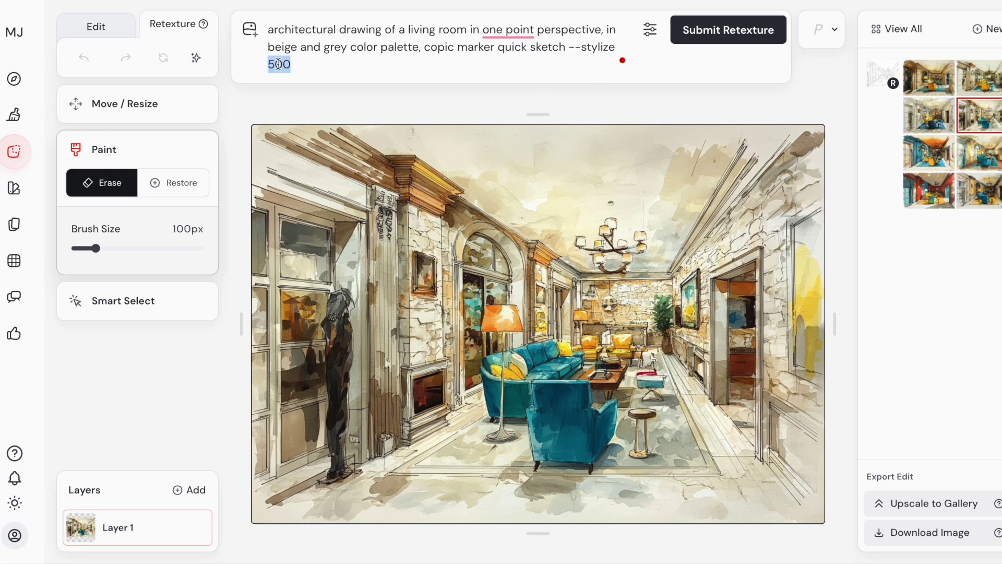
Insert 'furniture is grey, use' before 'copic' in the prompt.
click(426, 47)
text(furniture )
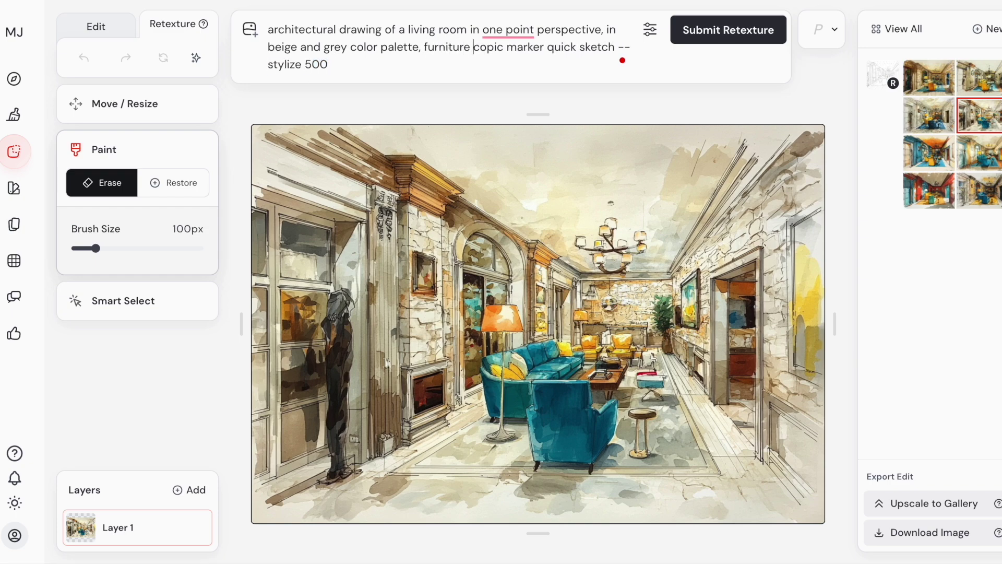
text(is grey)
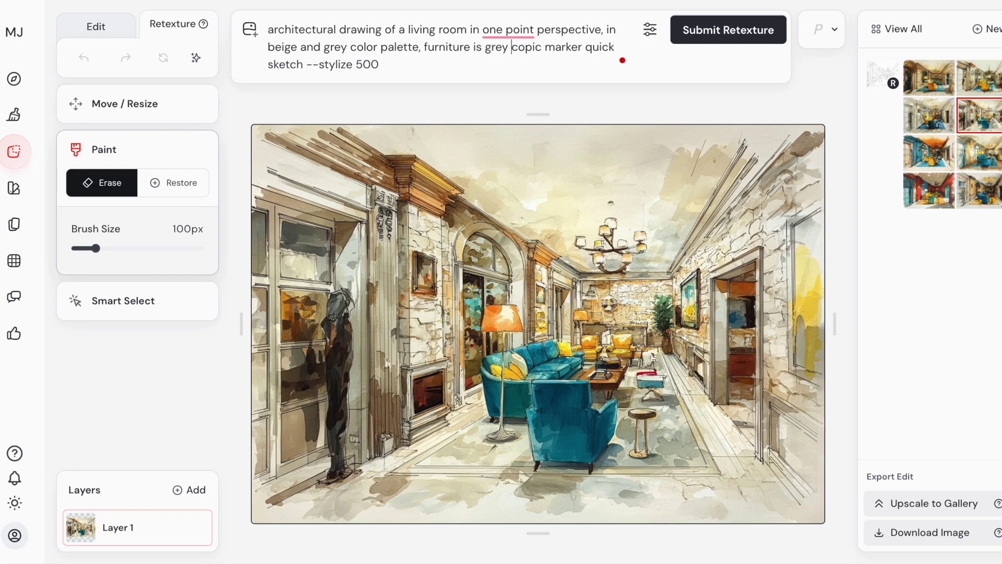
key(BackSpace)
text(, use)
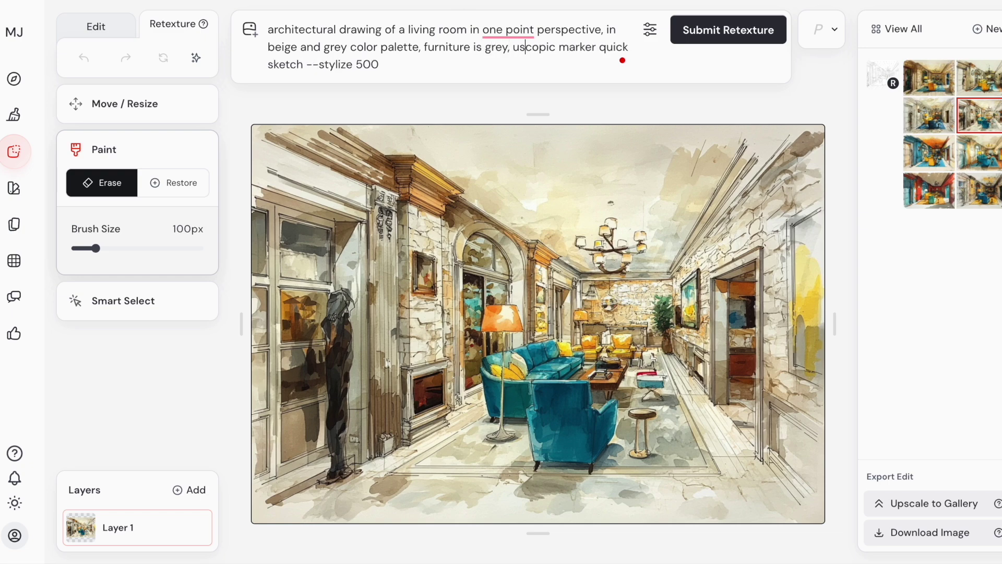
Raise Stylization to its maximum and submit the grey-furniture retexture.
click(649, 29)
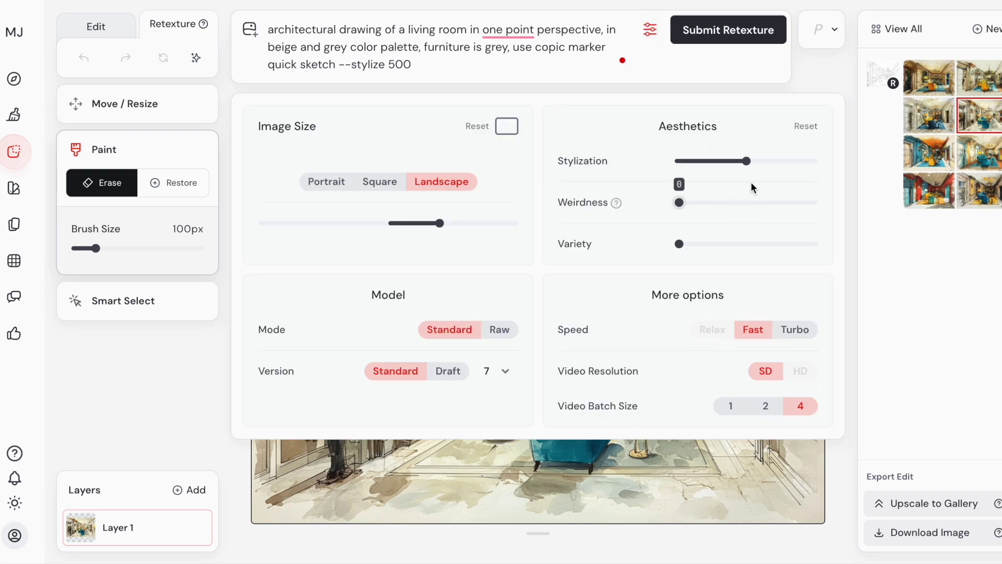
drag(746, 161, 814, 161)
click(762, 33)
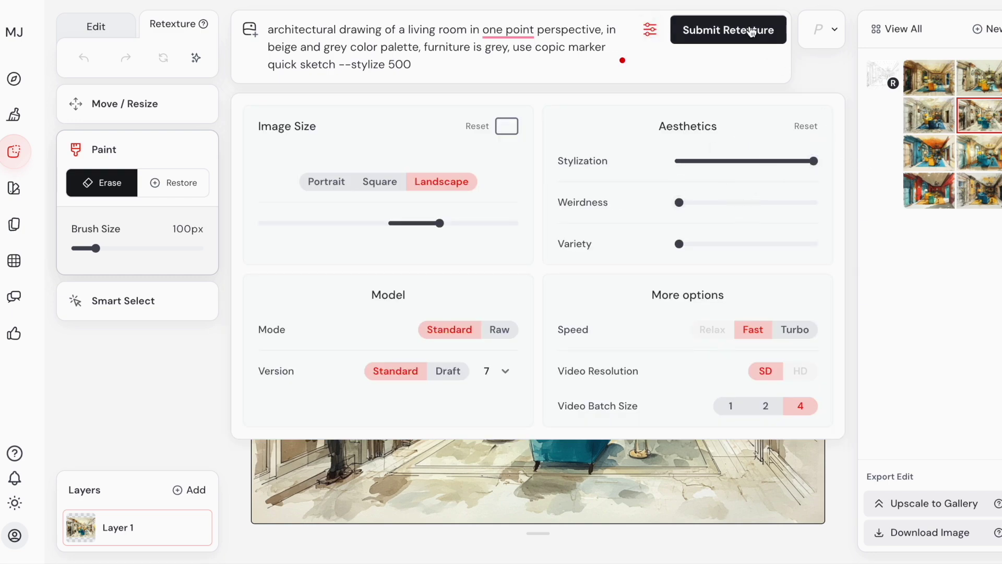
mouse_move(569, 198)
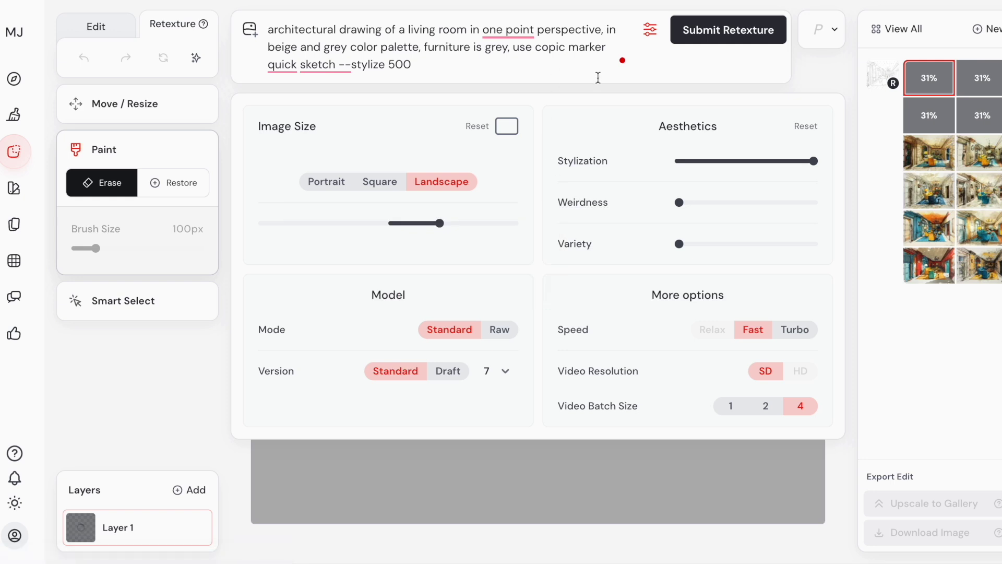
Close settings and preview the grey-furniture variants, ending on the vaulted-ceiling one.
click(649, 30)
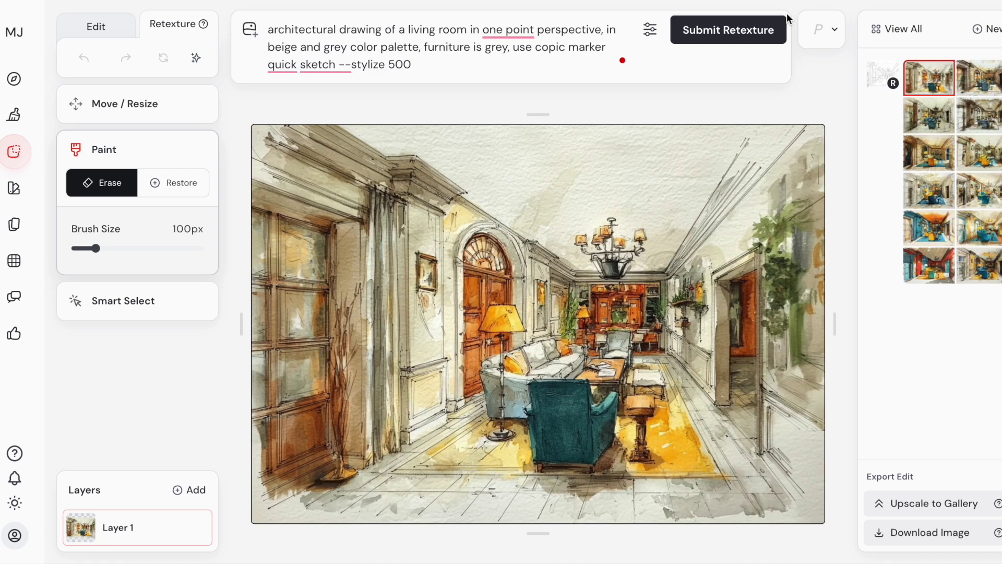
click(980, 82)
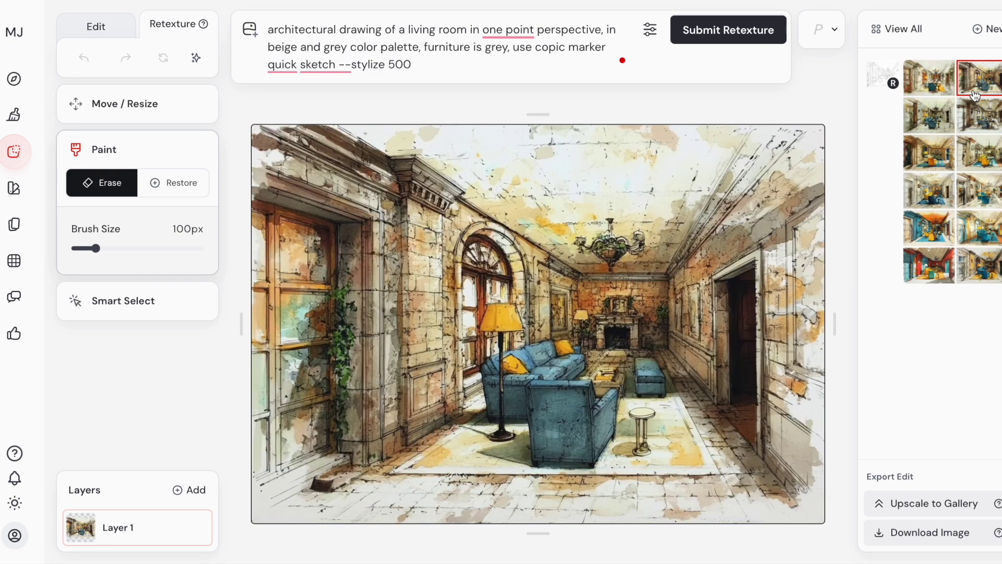
click(916, 126)
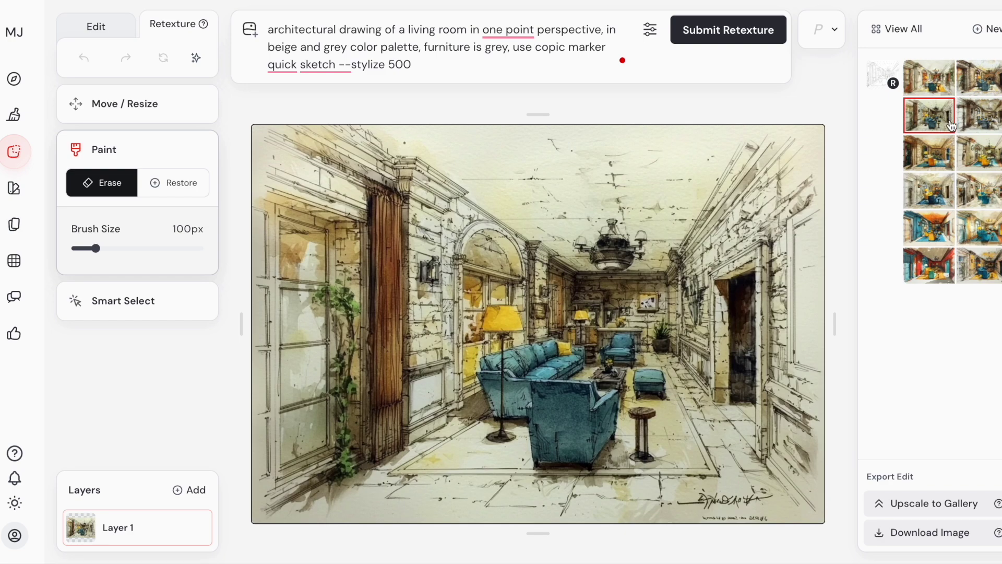
click(991, 128)
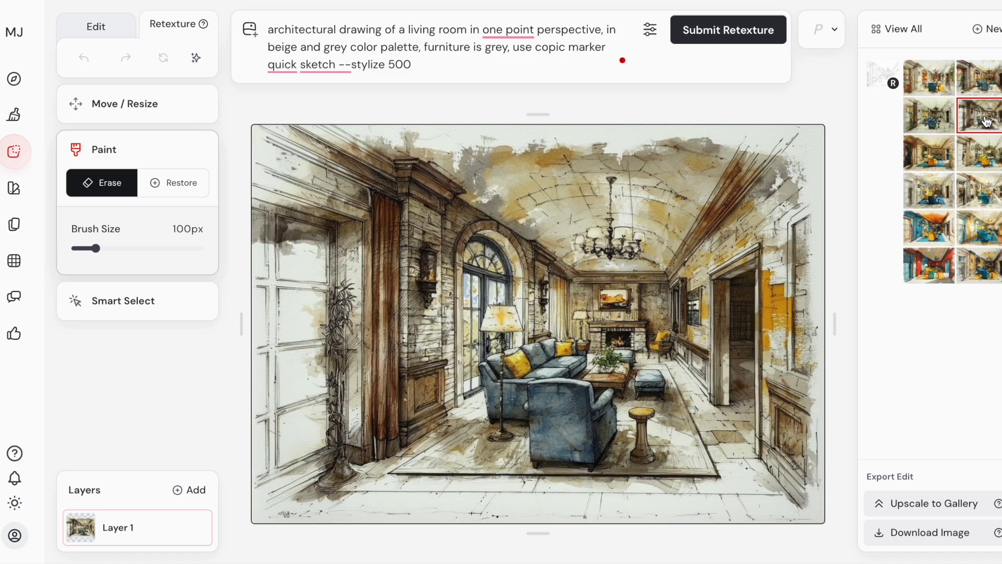